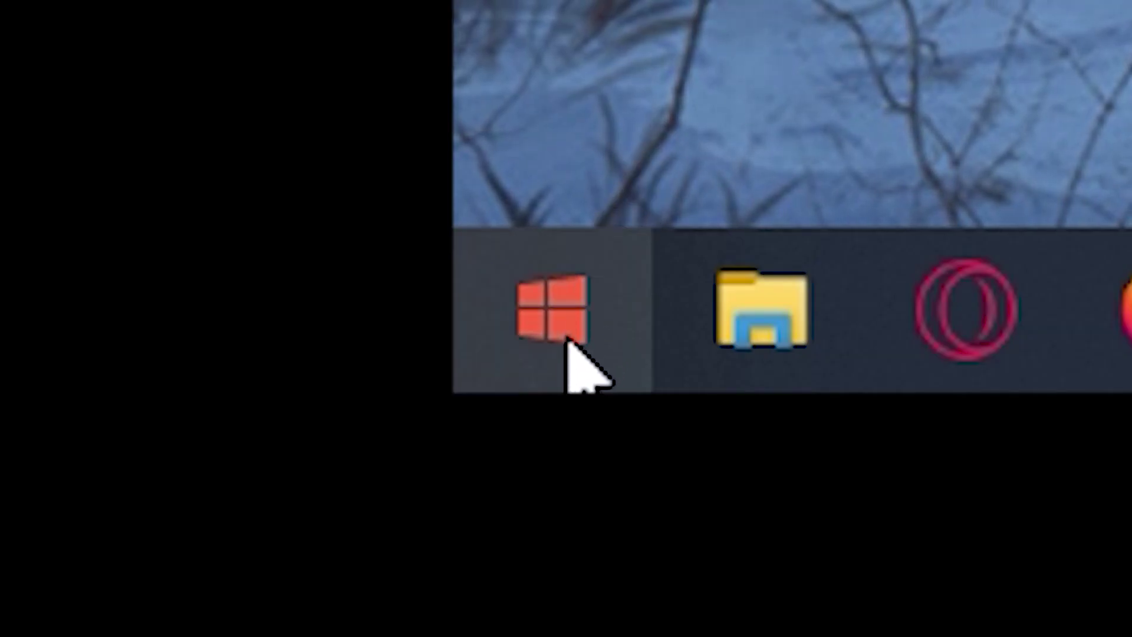
Search Windows for "roblox" and open the file location of Roblox Player
left_click(568, 341)
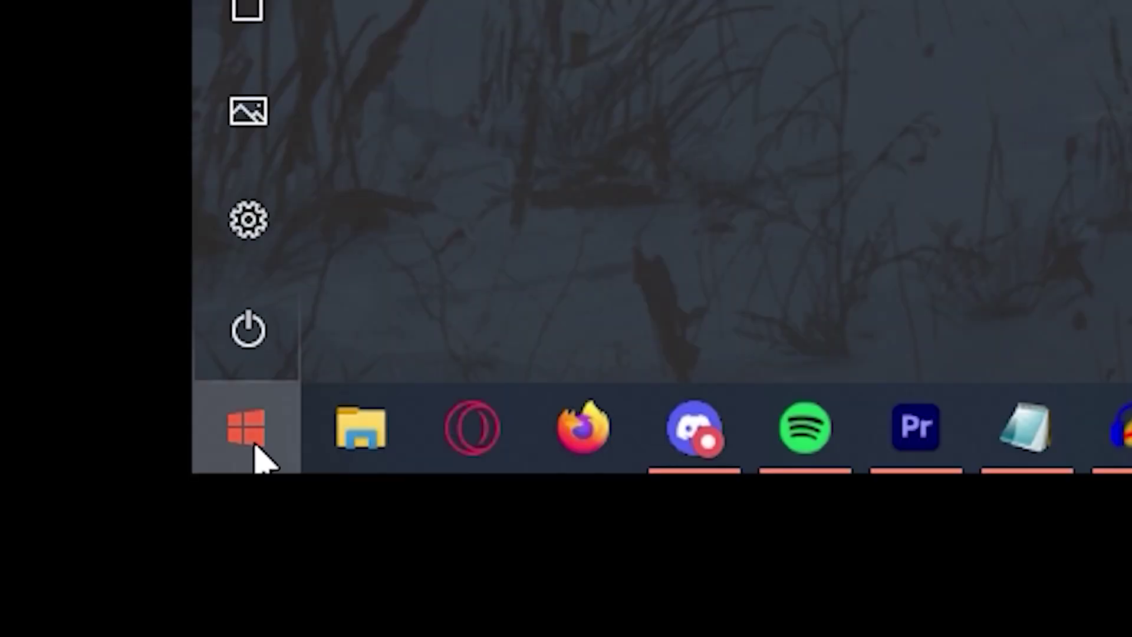
type("roblox")
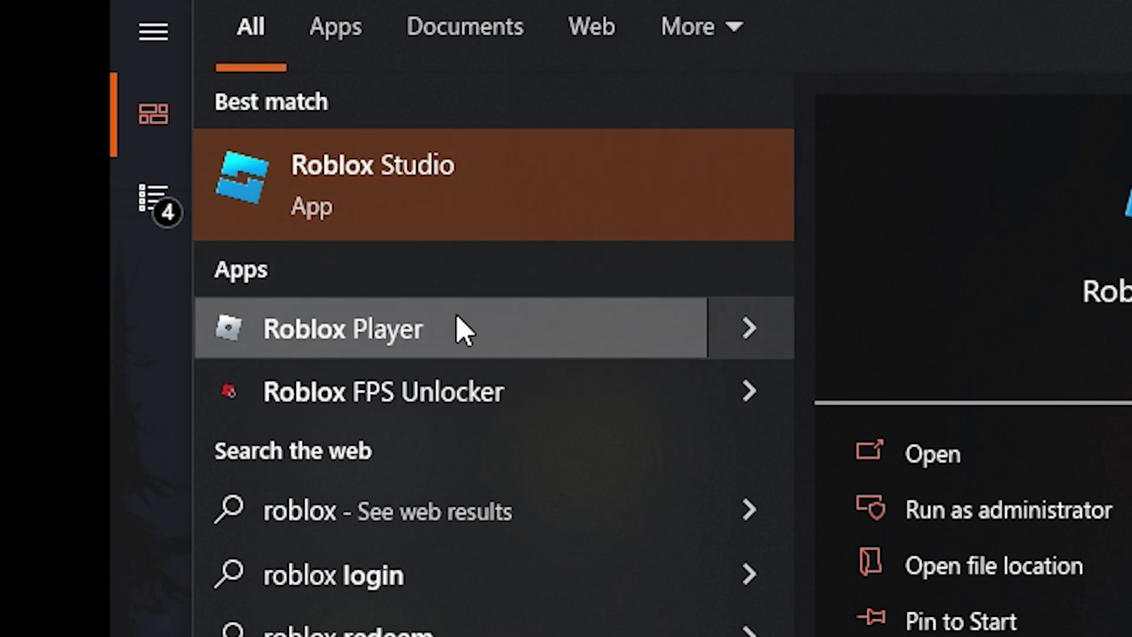
key("Down")
key("Down")
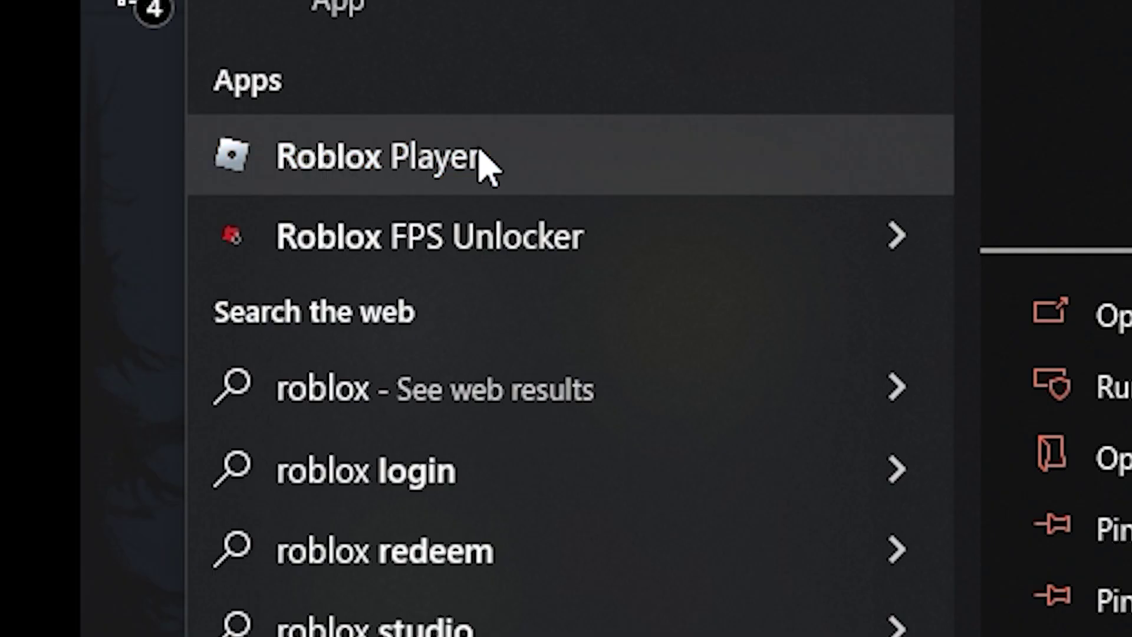
right_click(422, 324)
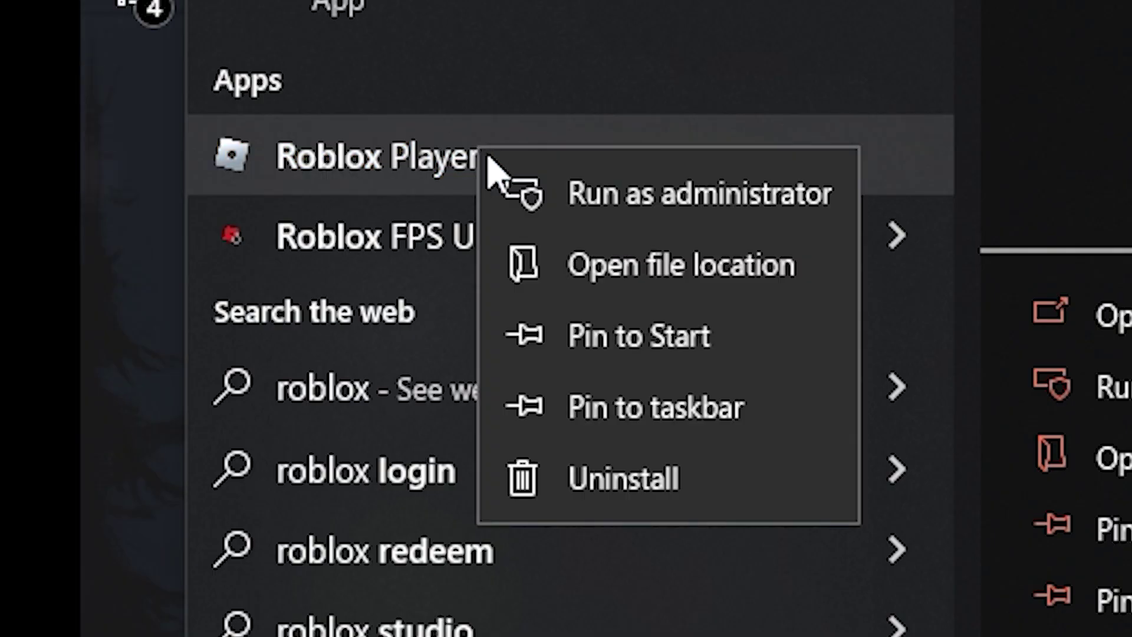
left_click(592, 265)
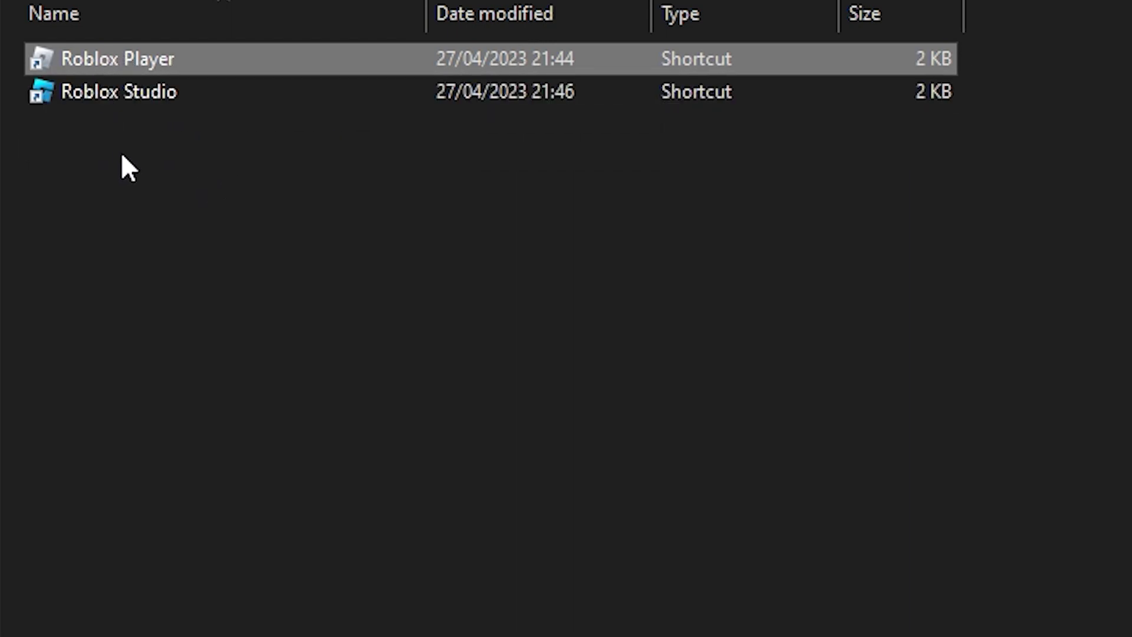
Open the installation folder that the Roblox Player shortcut points to
right_click(153, 67)
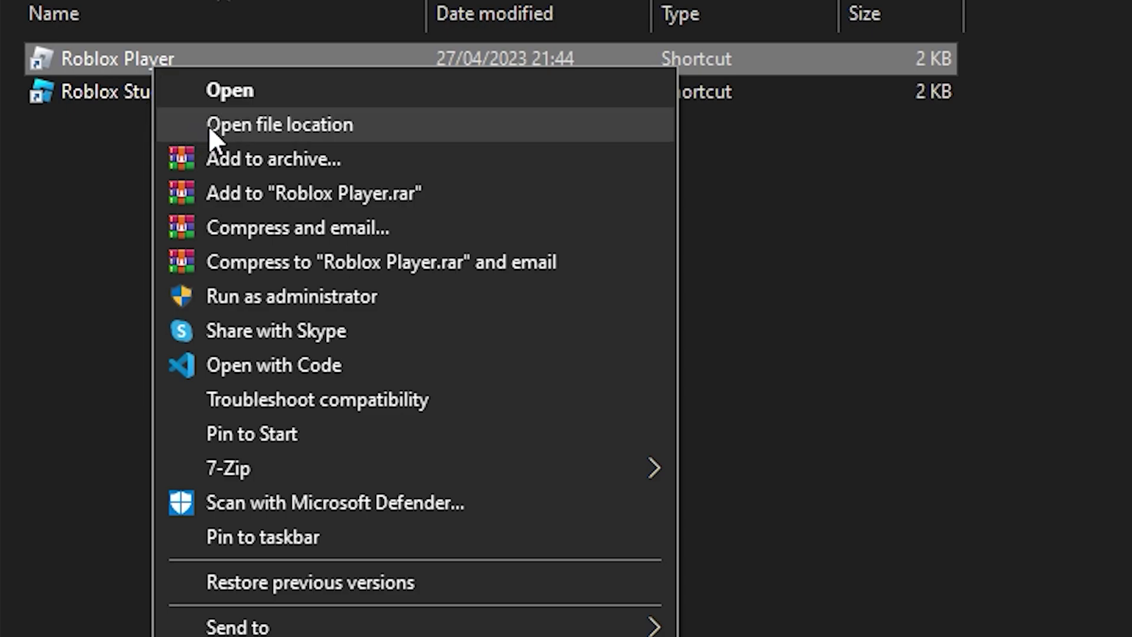
left_click(316, 134)
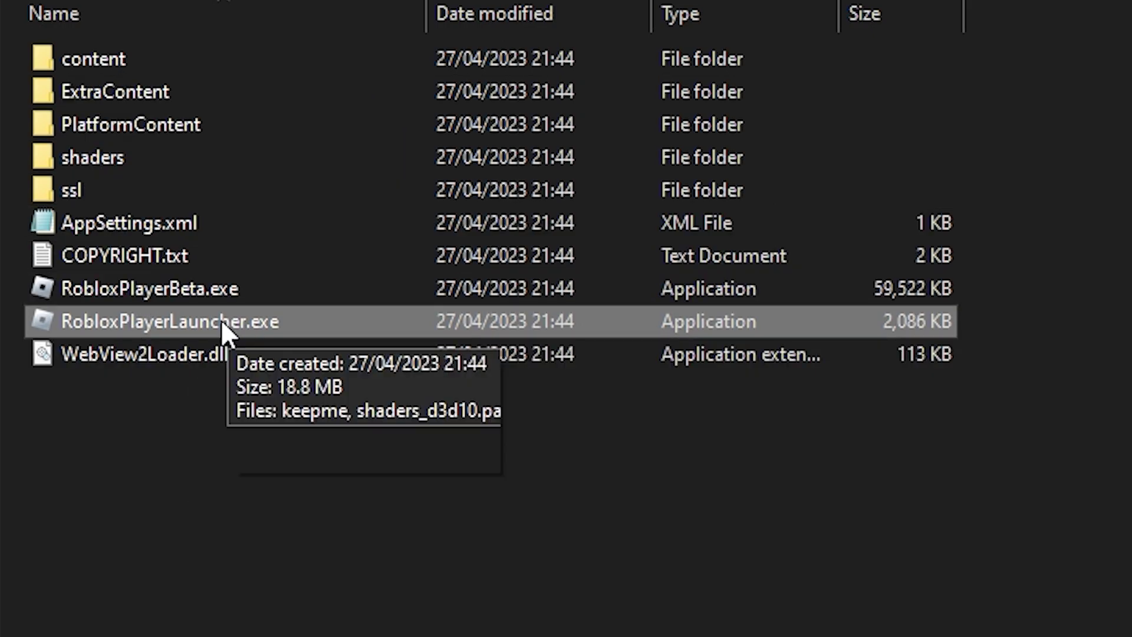
left_click(175, 428)
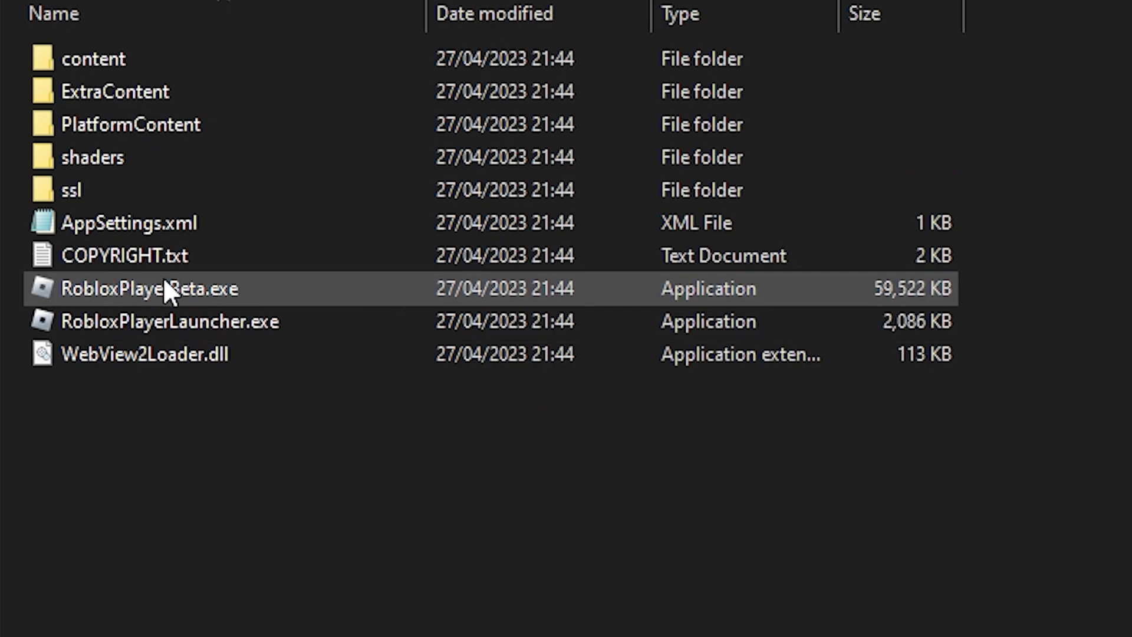
Create a new folder named ClientSettings in the Roblox installation folder
right_click(473, 517)
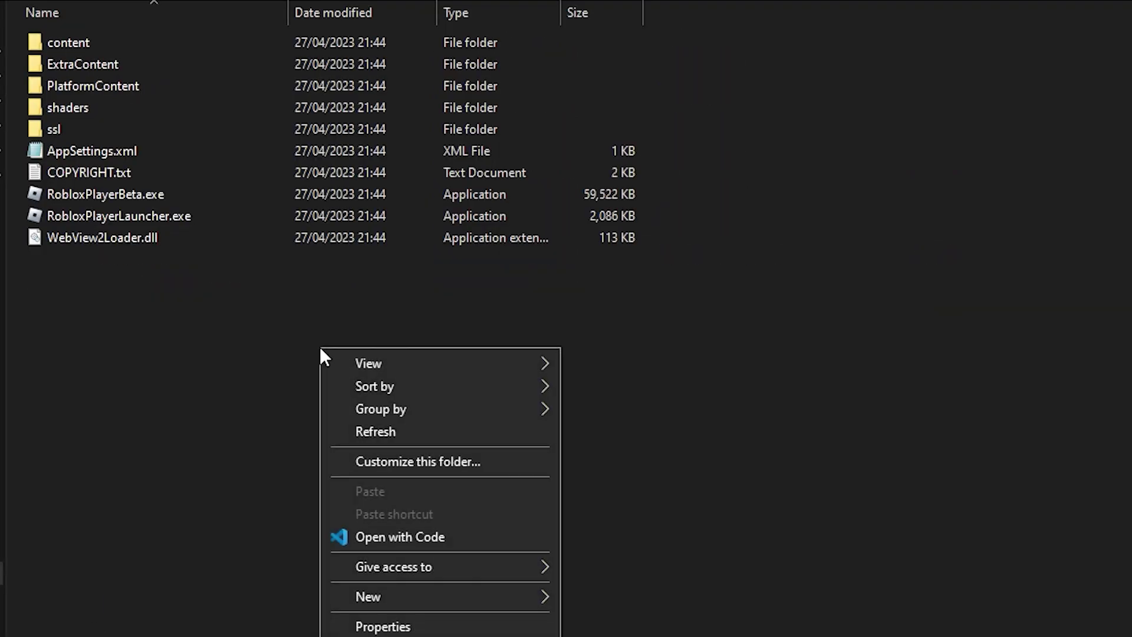
mouse_move(542, 593)
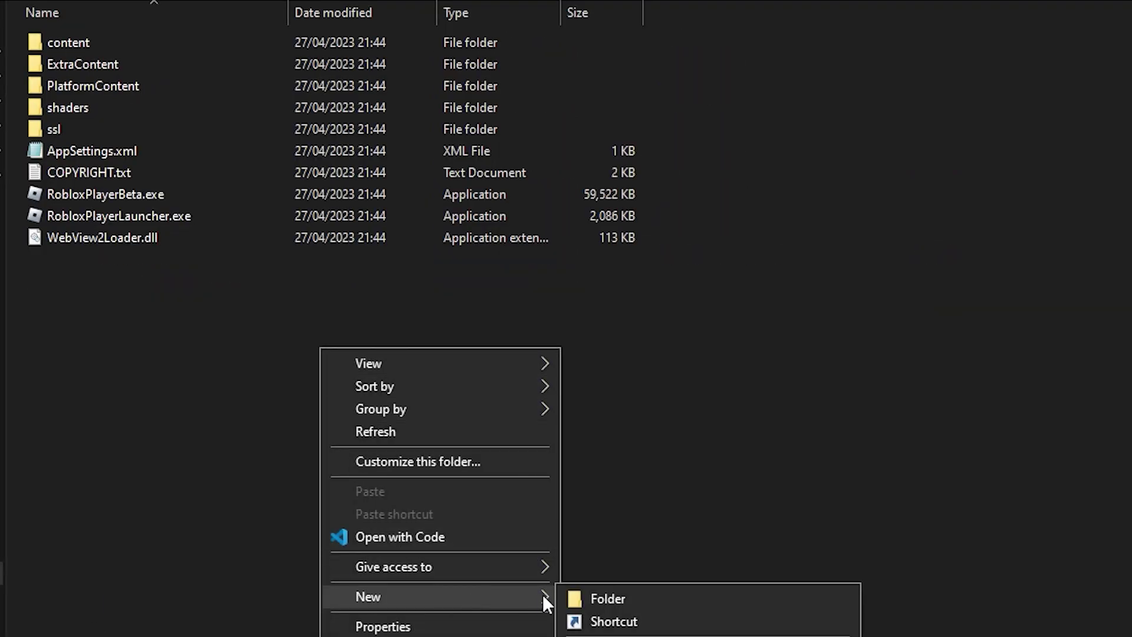
left_click(603, 593)
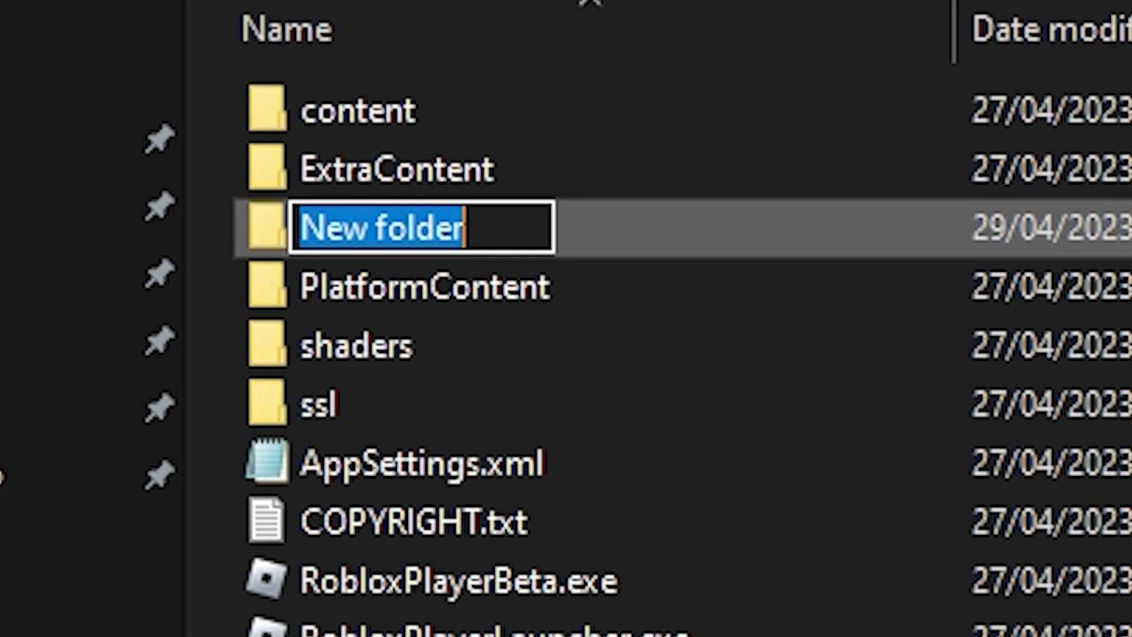
type("Client")
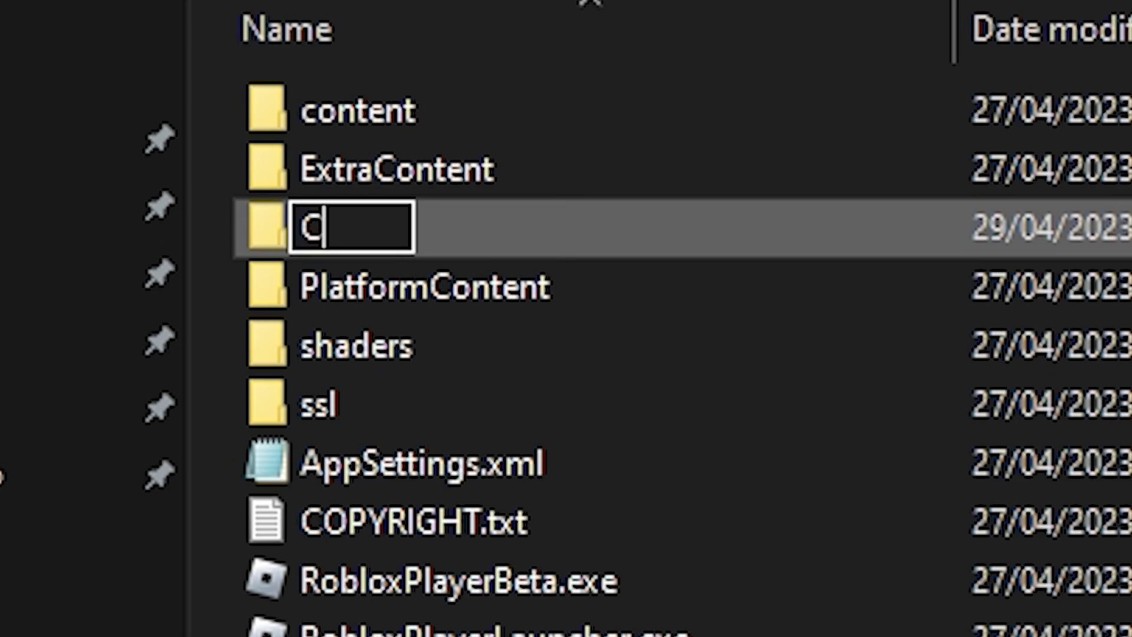
type("Settings")
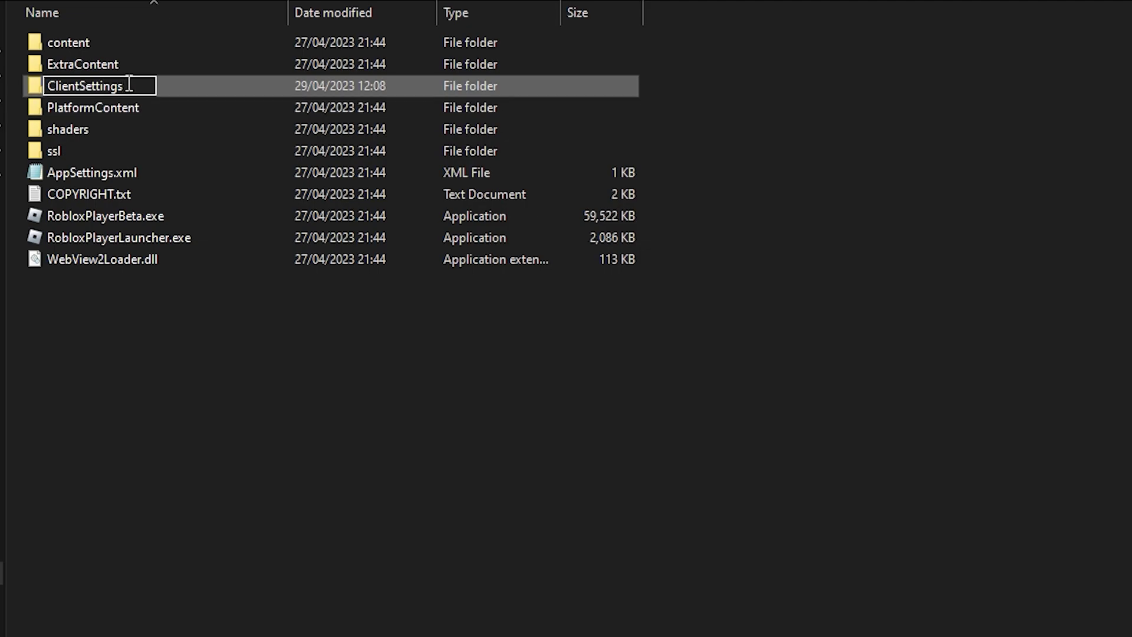
key("Return")
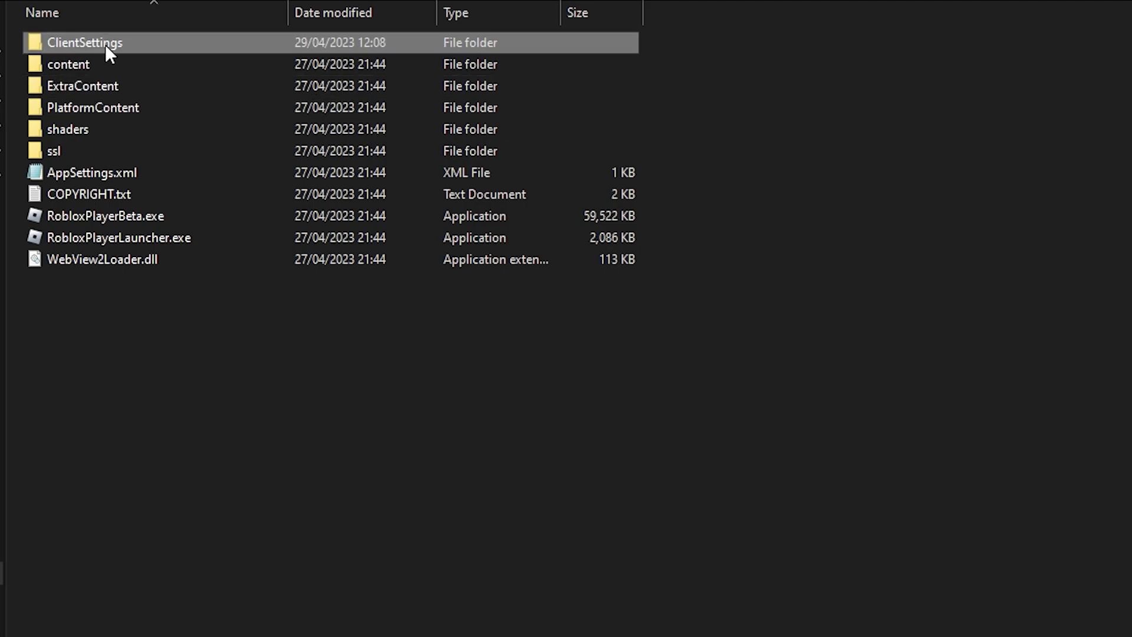
Create a text document named ClientAppSettings.txt inside the ClientSettings folder
double_click(134, 40)
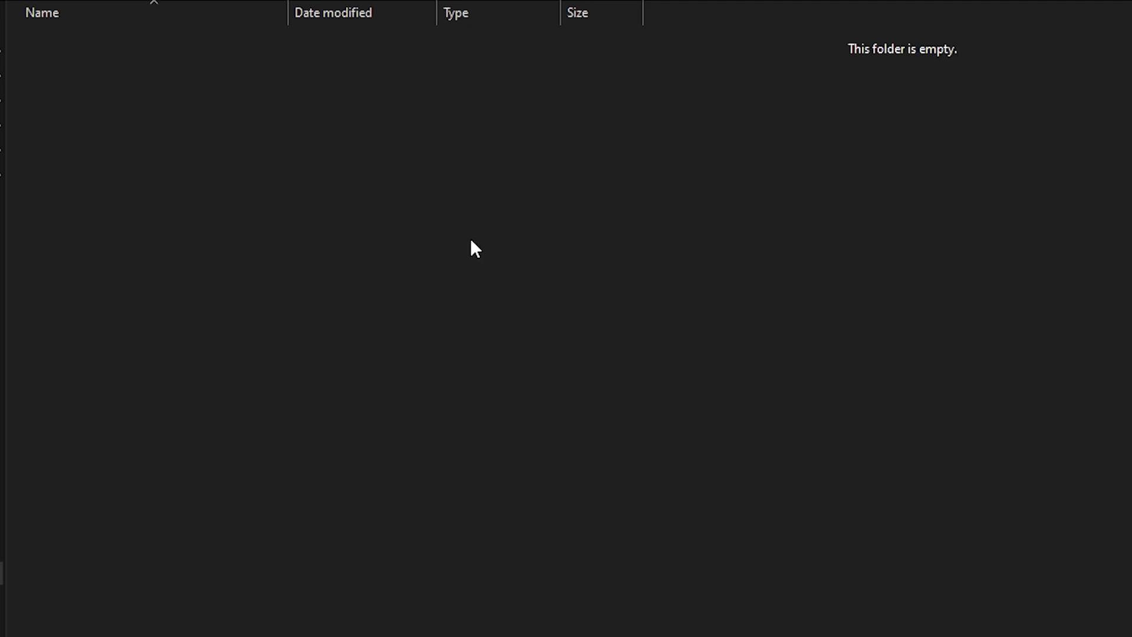
right_click(189, 21)
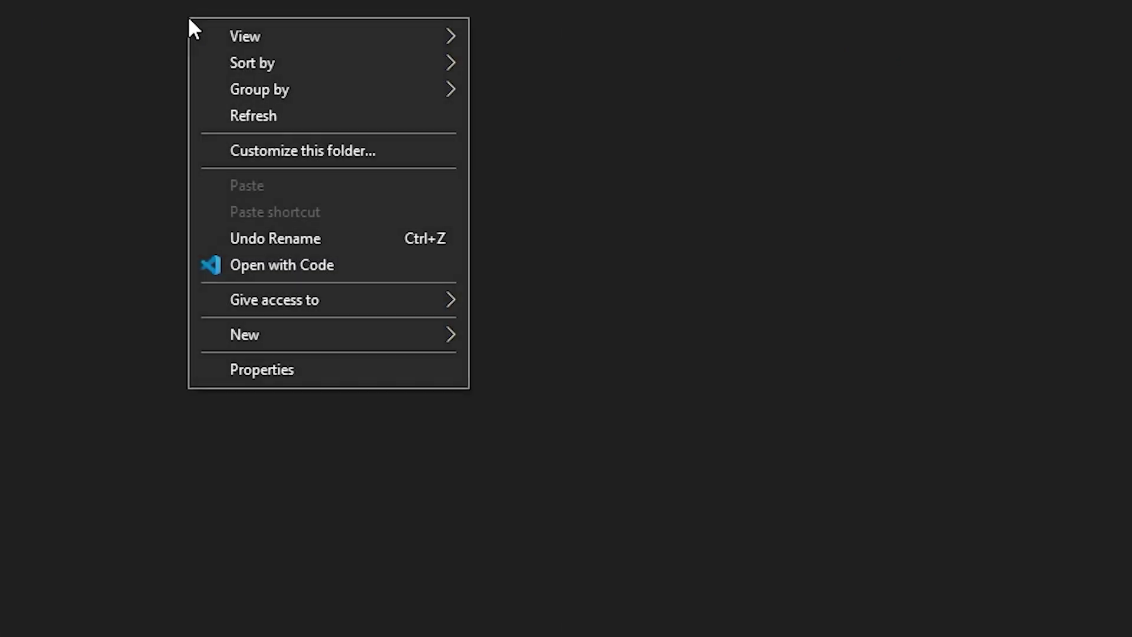
mouse_move(448, 341)
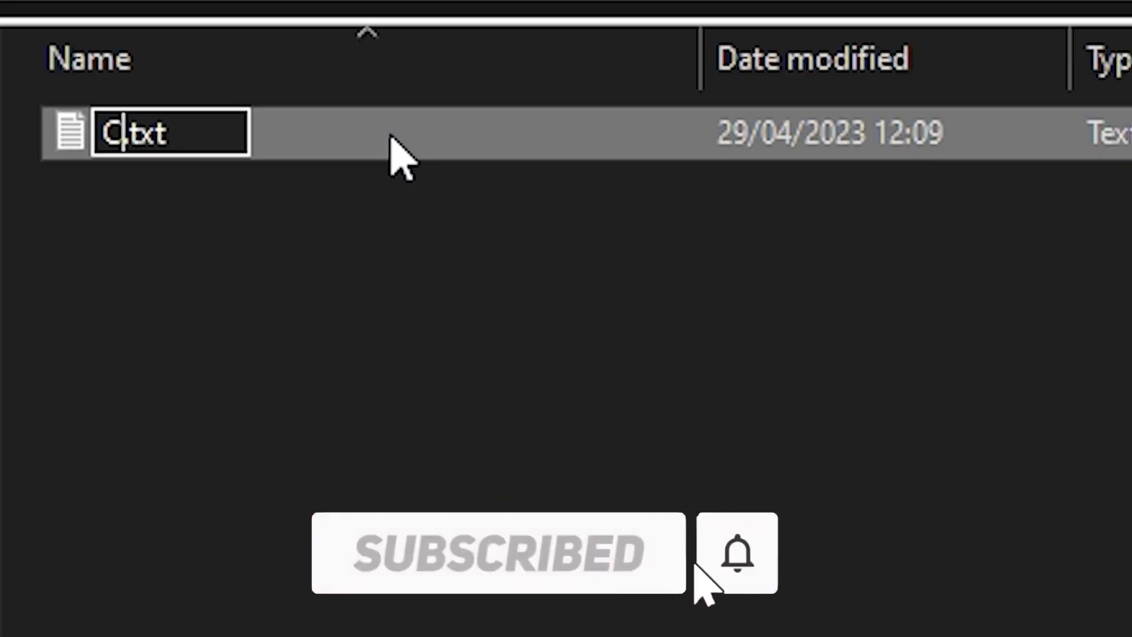
type("AppSett")
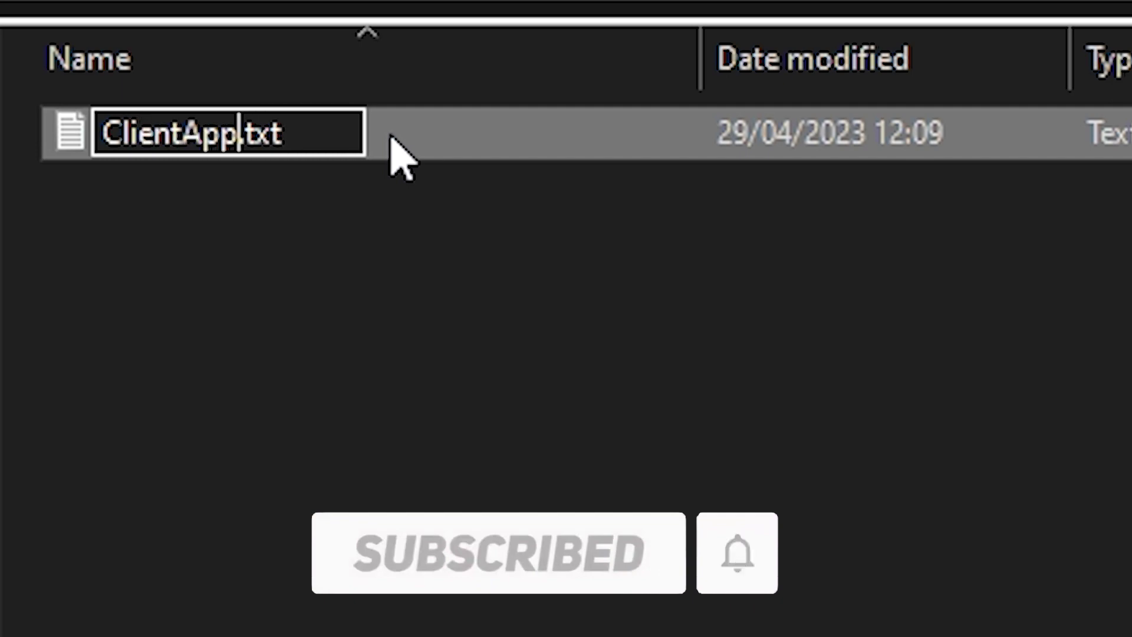
type("ings")
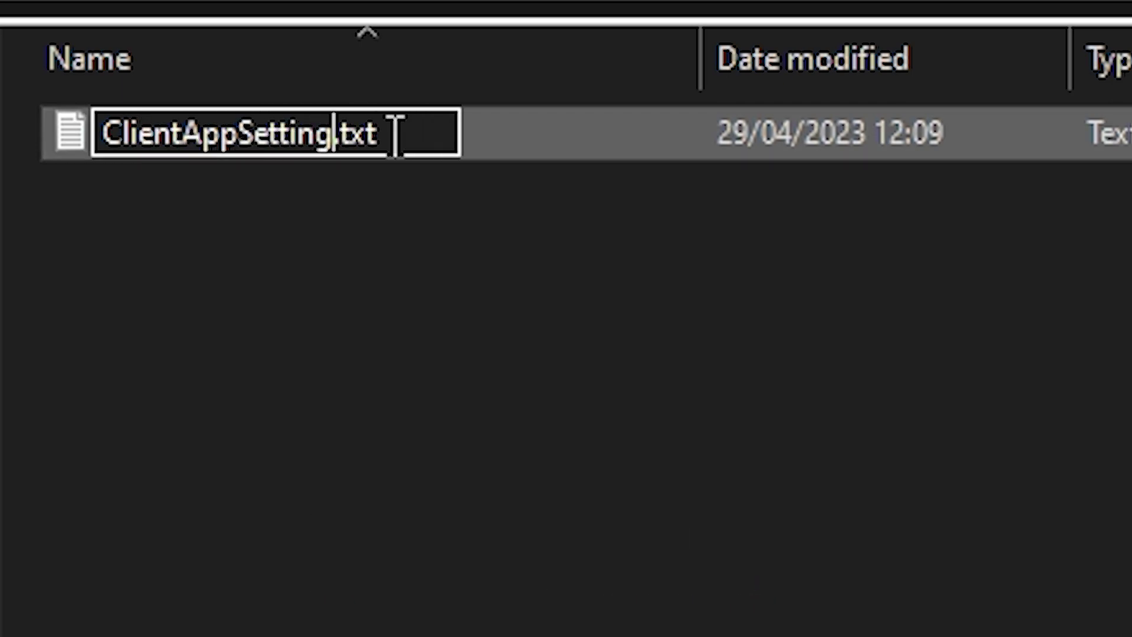
key("Return")
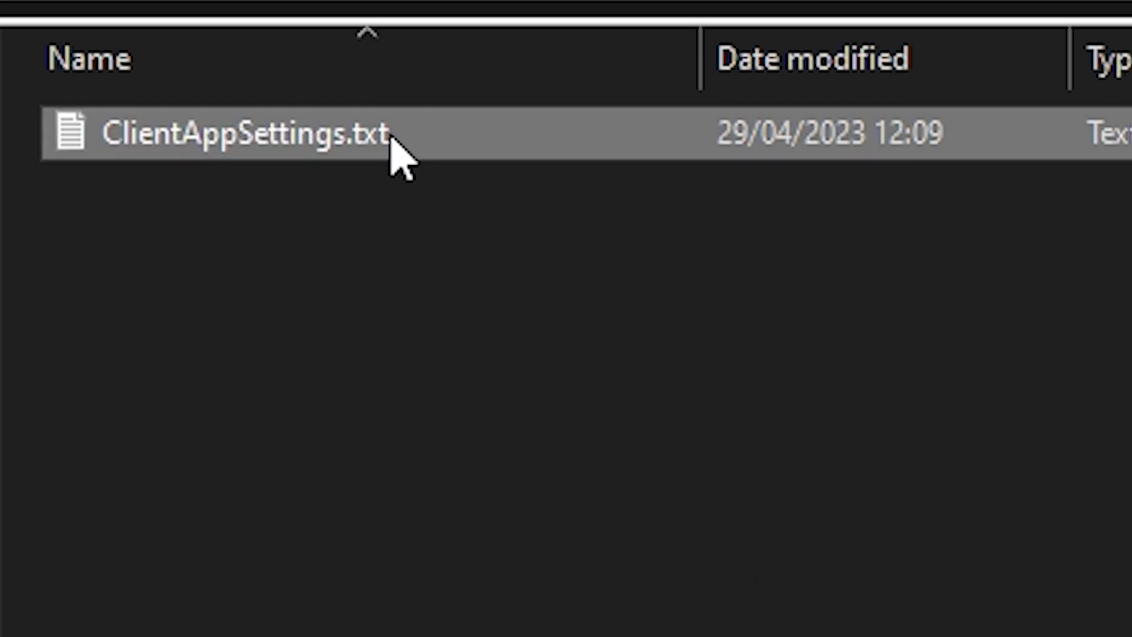
Open ClientAppSettings.txt in Notepad and paste the line {"DFIntTaskSchedulerTargetFps": 240} into it
double_click(191, 135)
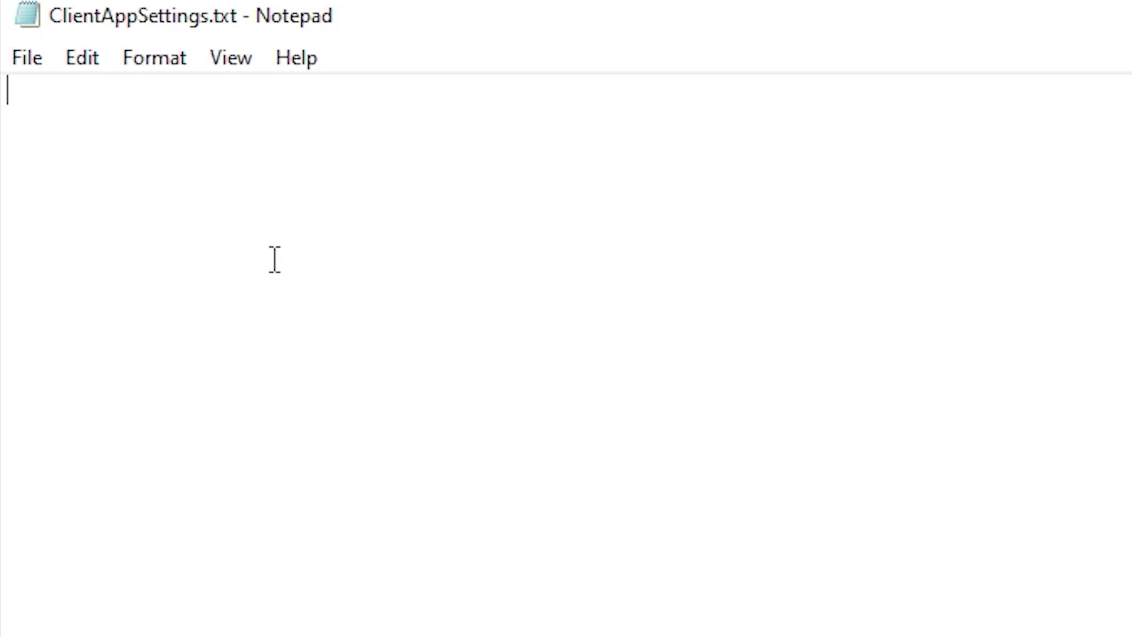
right_click(128, 119)
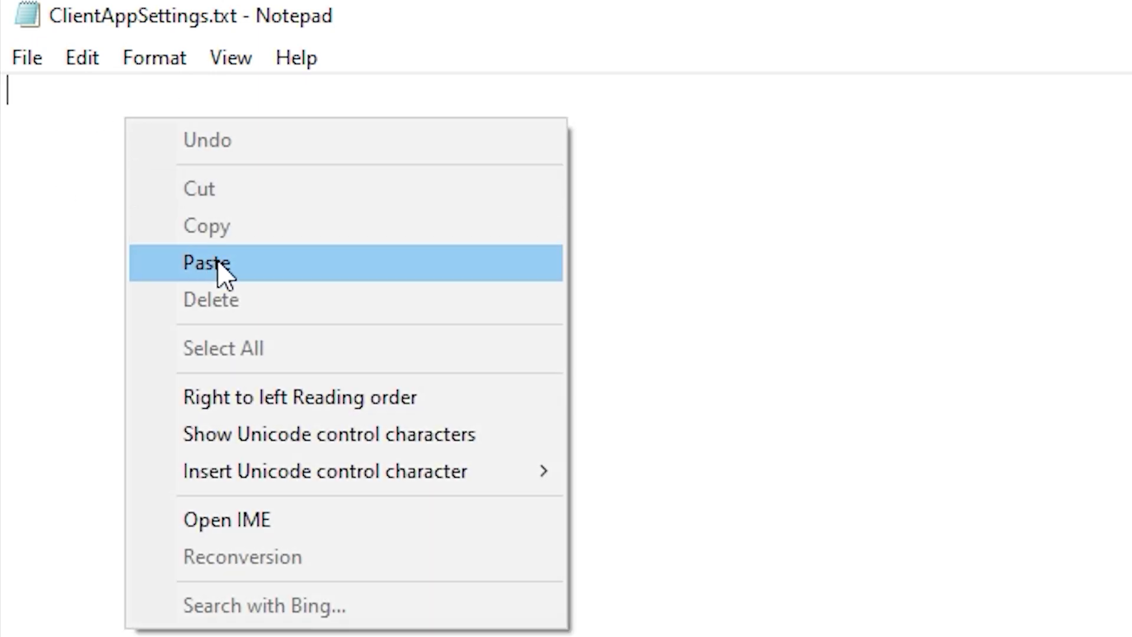
left_click(289, 264)
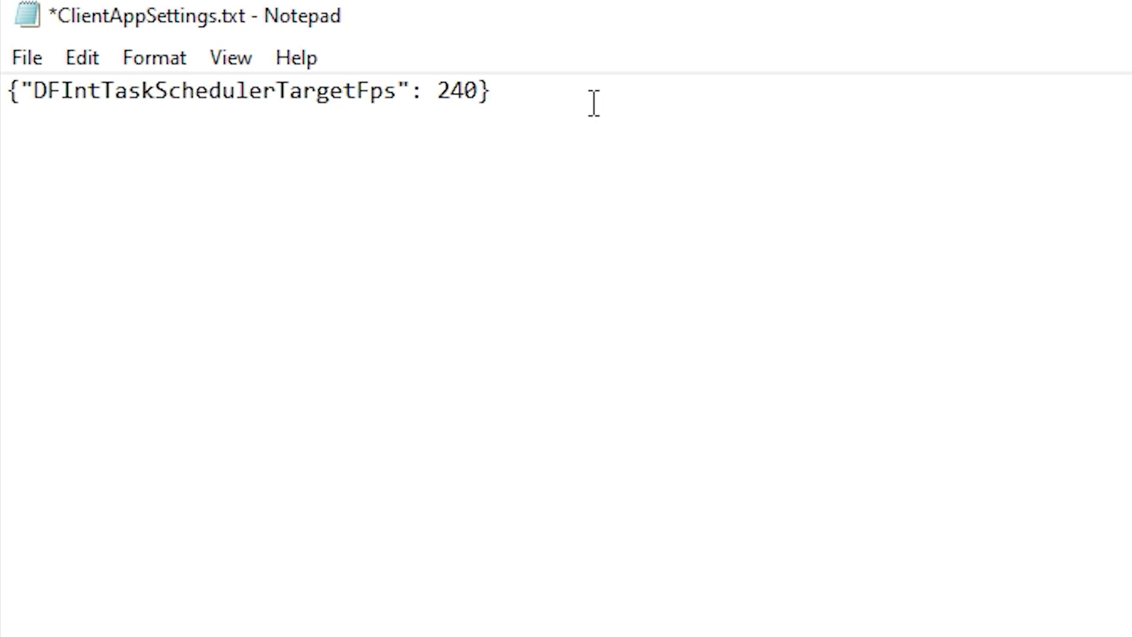
Set the DFIntTaskSchedulerTargetFps value to 10000
left_click_drag(593, 103, 8, 94)
left_click(301, 109)
double_click(447, 106)
left_click(467, 105)
left_click(535, 100)
left_click_drag(471, 89, 445, 98)
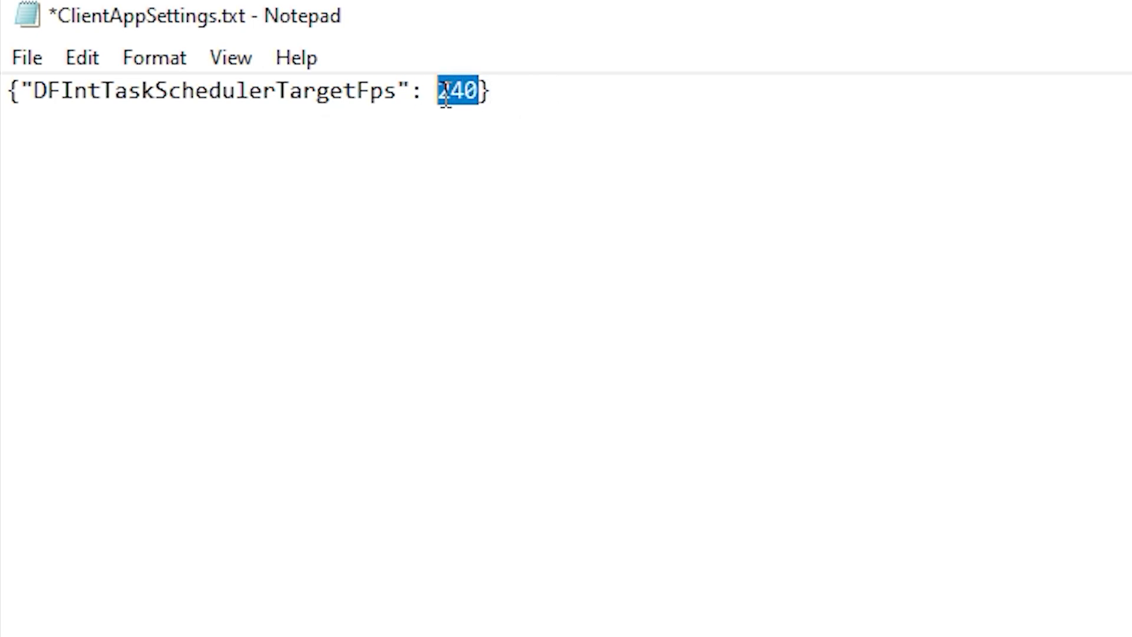
type("10000")
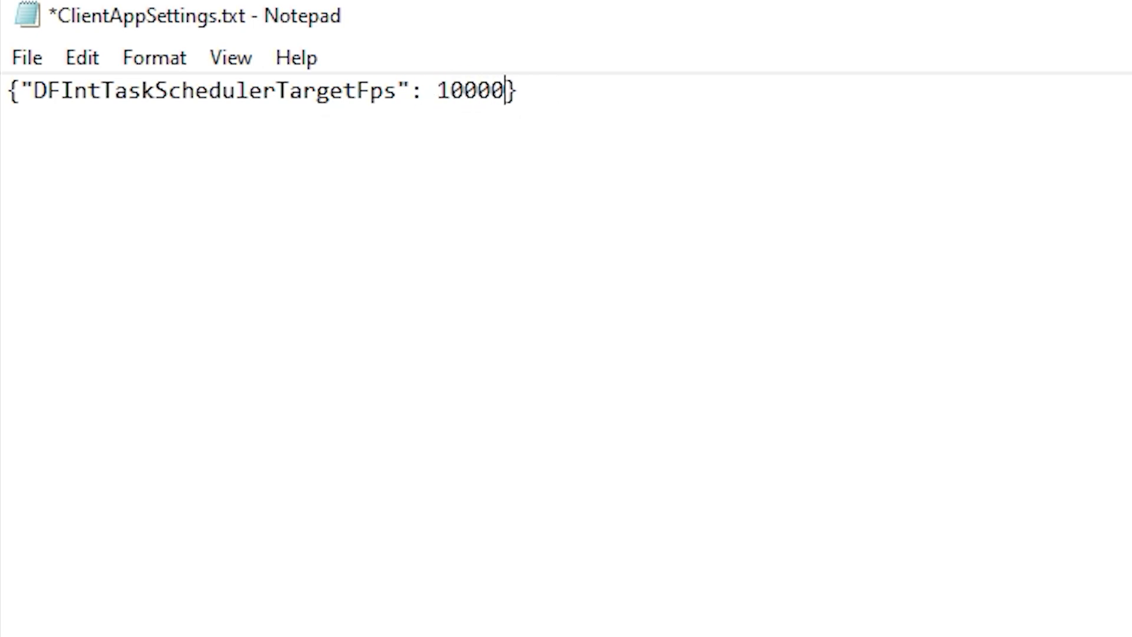
Set the DFIntTaskSchedulerTargetFps value to 240 and save the text file
left_click(527, 117)
left_click_drag(442, 97, 506, 94)
type("240")
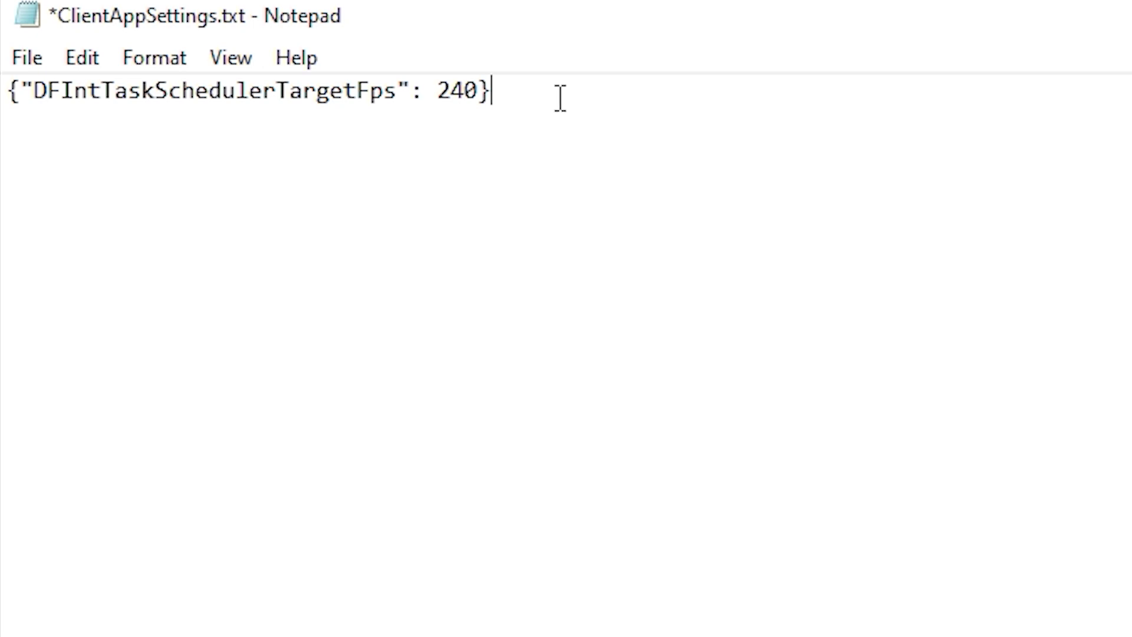
left_click(29, 62)
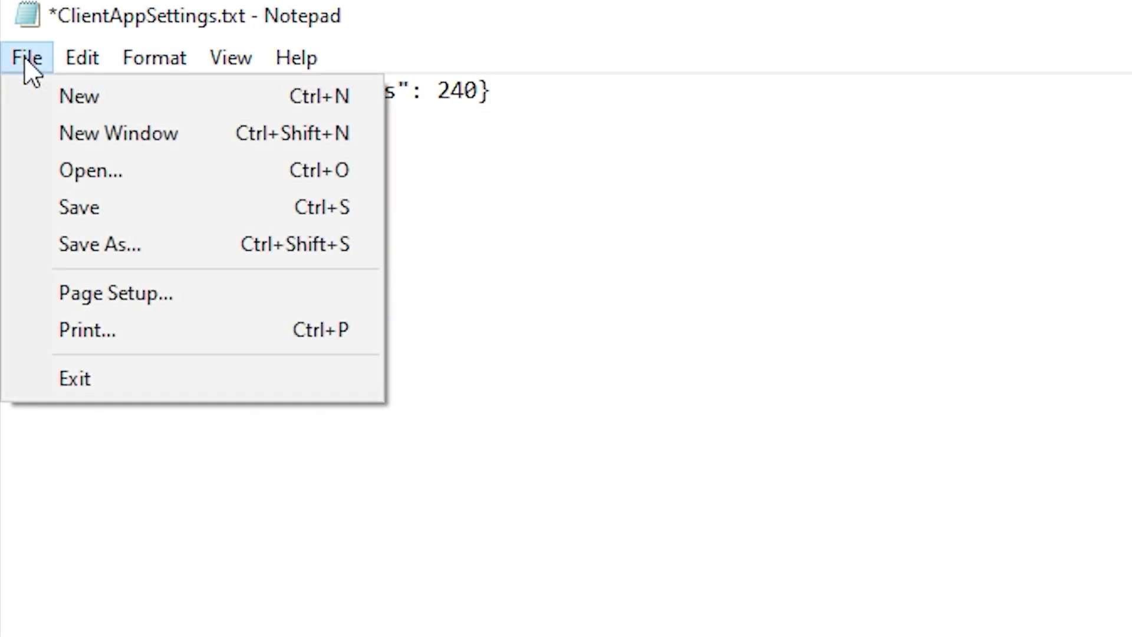
left_click(117, 205)
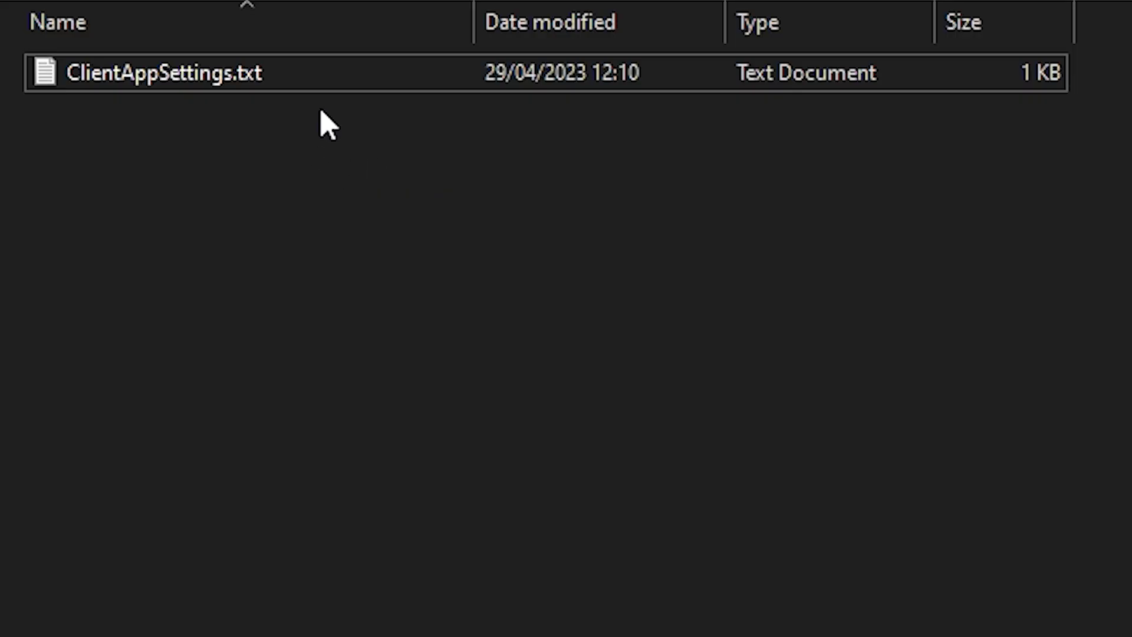
Rename ClientAppSettings.txt to ClientAppSettings.json and accept the file extension change
left_click(273, 78)
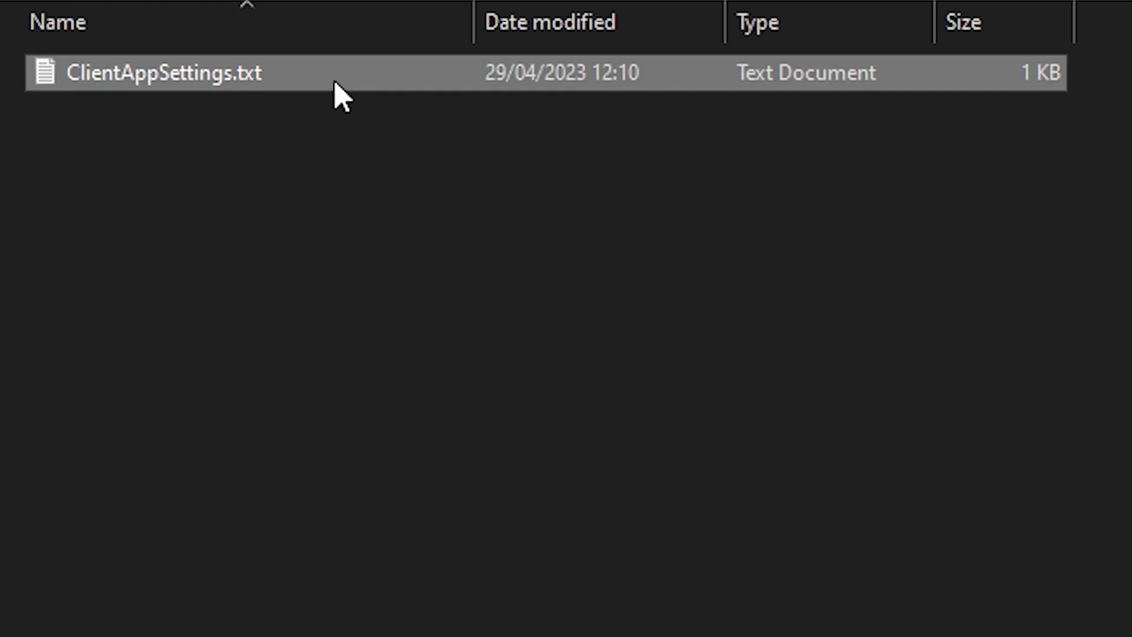
right_click(200, 84)
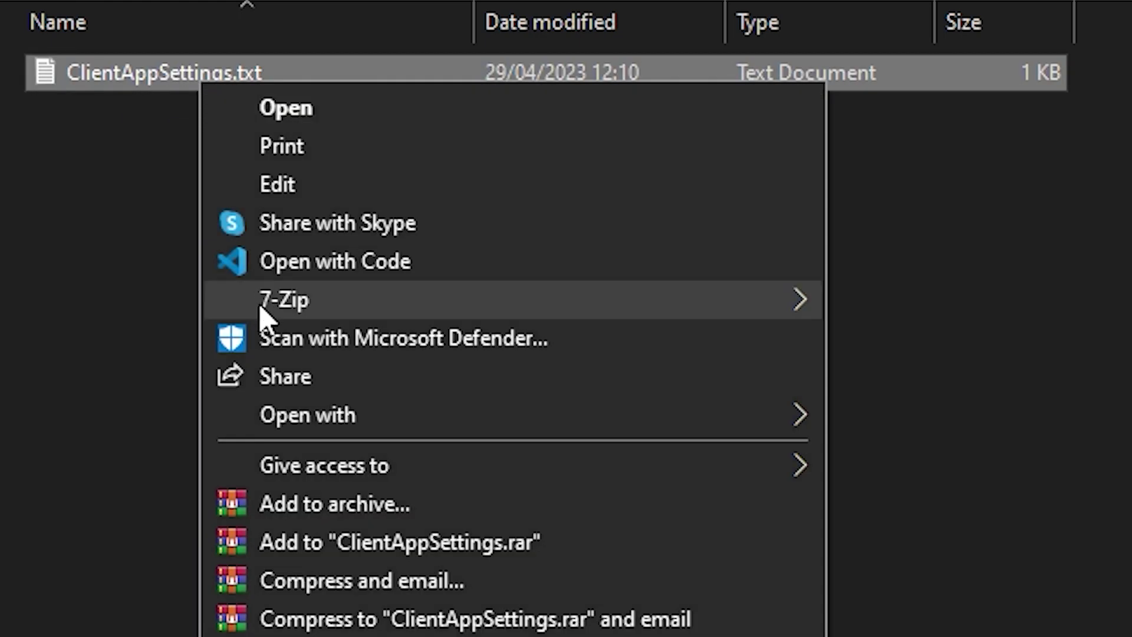
key("m")
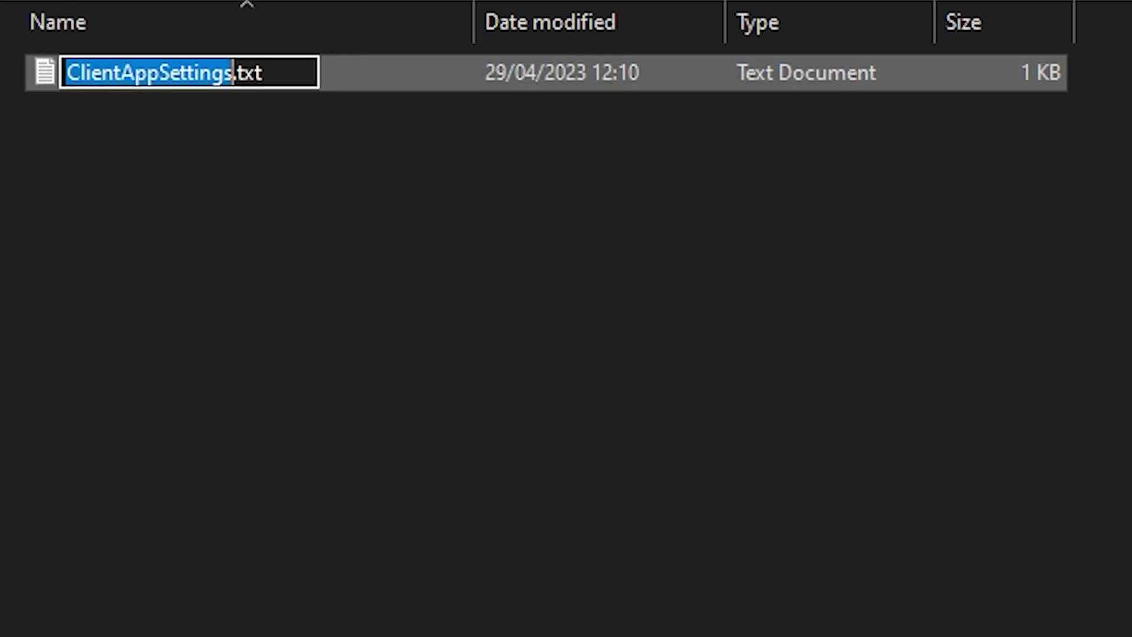
left_click(281, 86)
key("BackSpace")
key("BackSpace")
key("BackSpace")
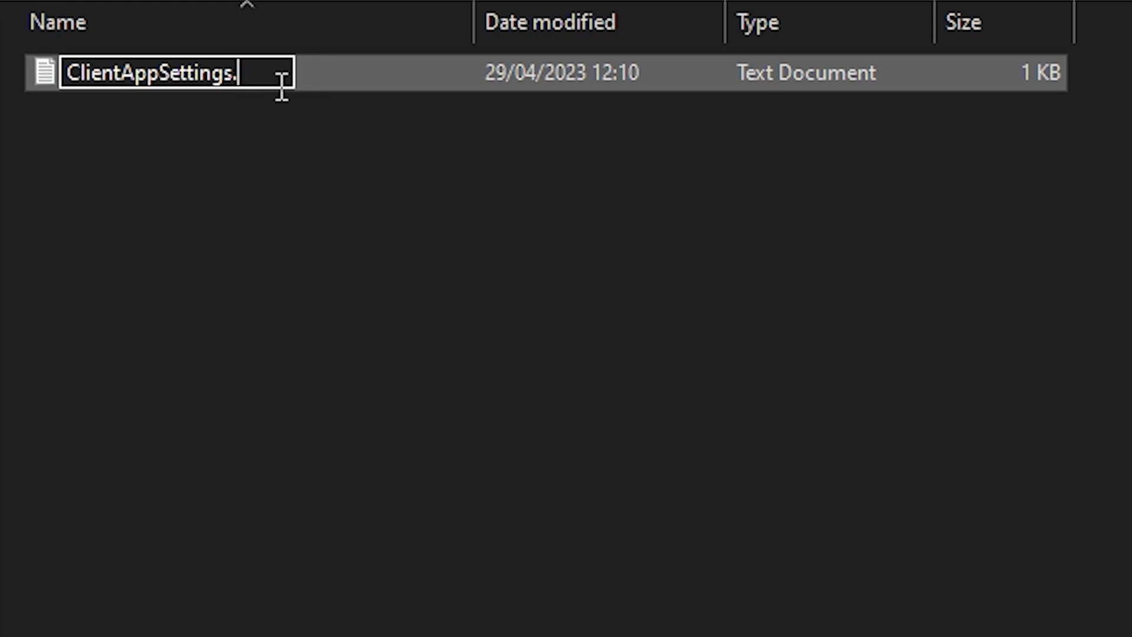
type("json")
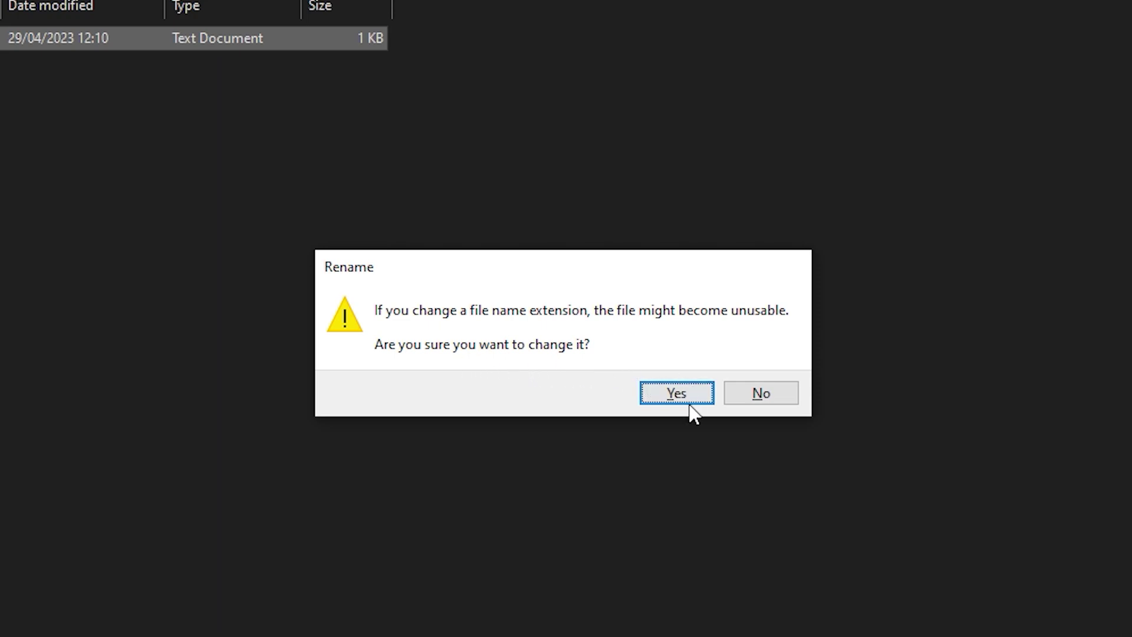
left_click(655, 401)
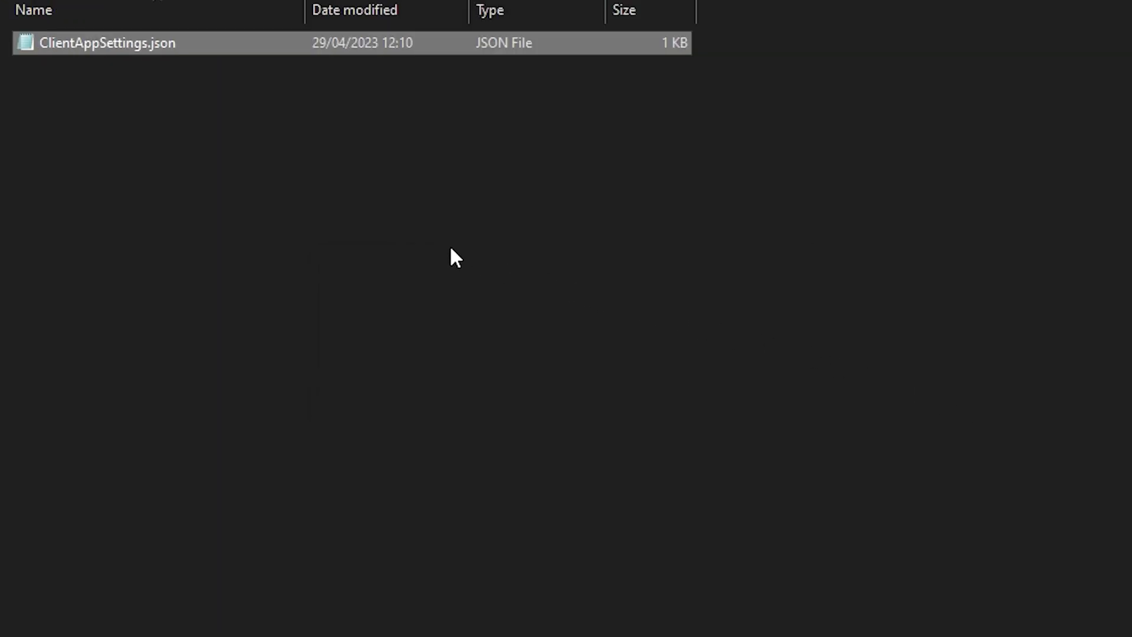
left_click(306, 169)
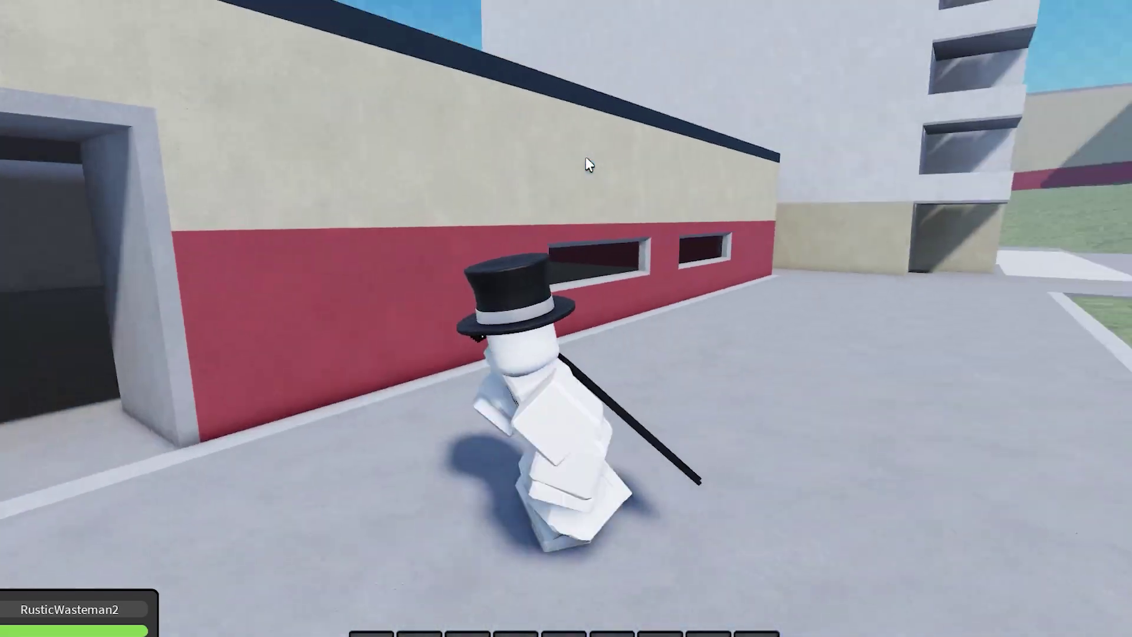
key("s")
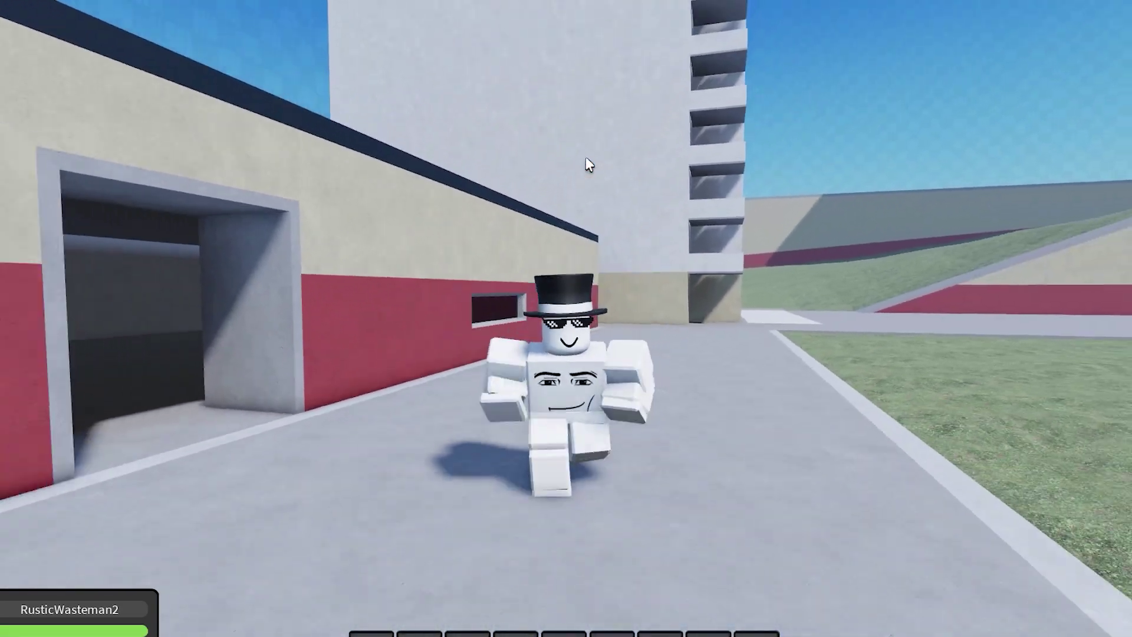
Display the in-game performance stats overlay in Roblox, check the FPS while walking the character around, and hide the overlay again
scroll(586, 157, "up", 2)
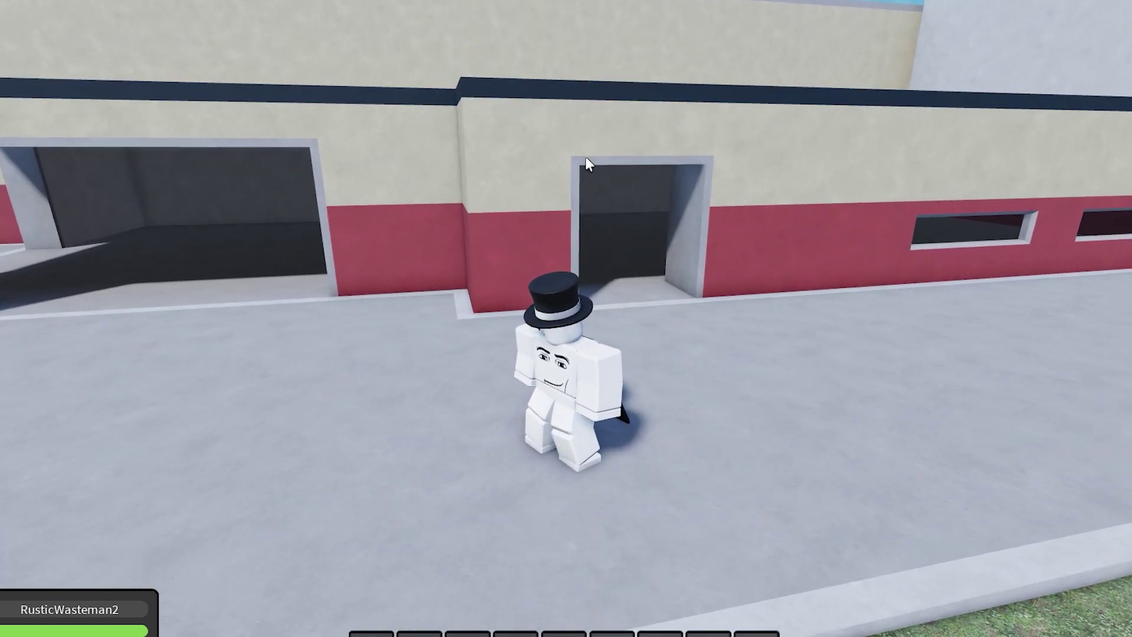
key("shift+F3")
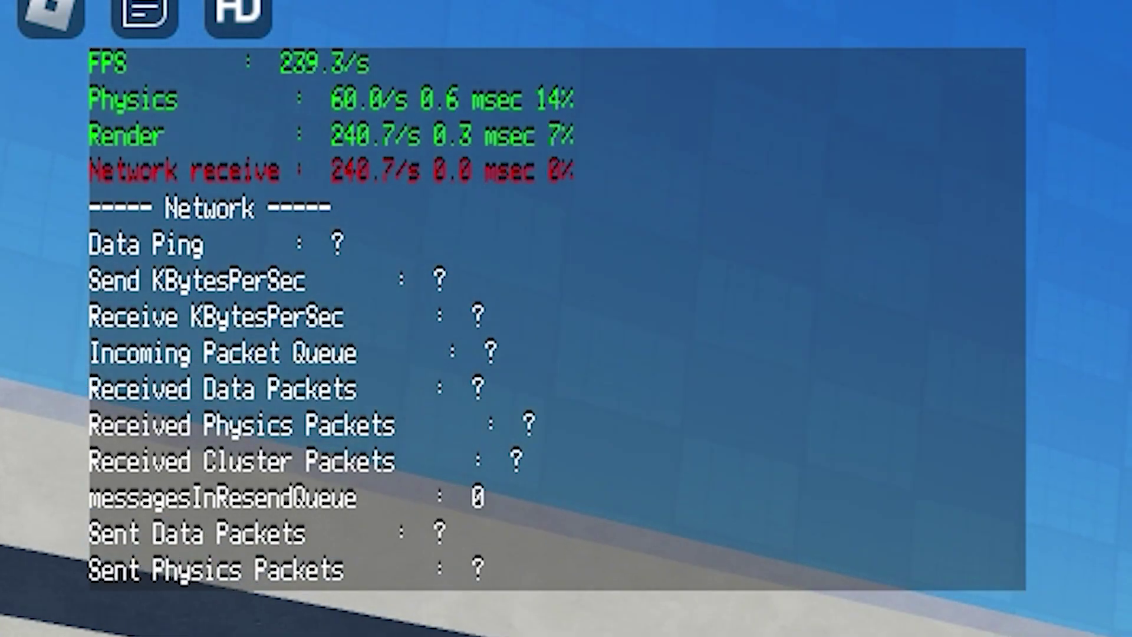
key("d")
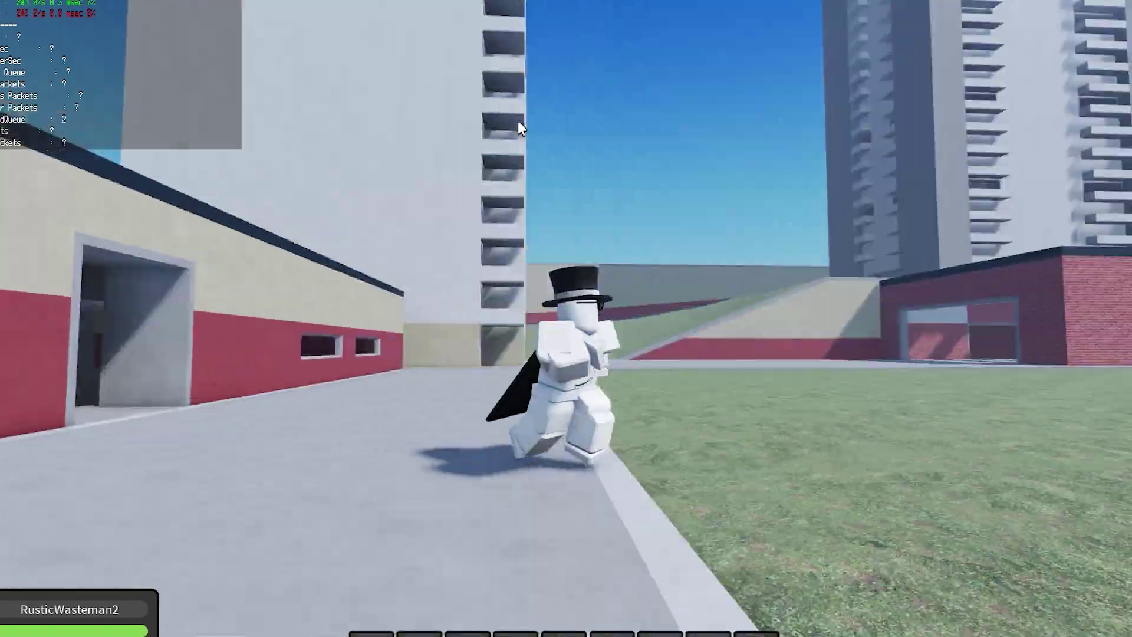
key("s")
key("w")
key("w")
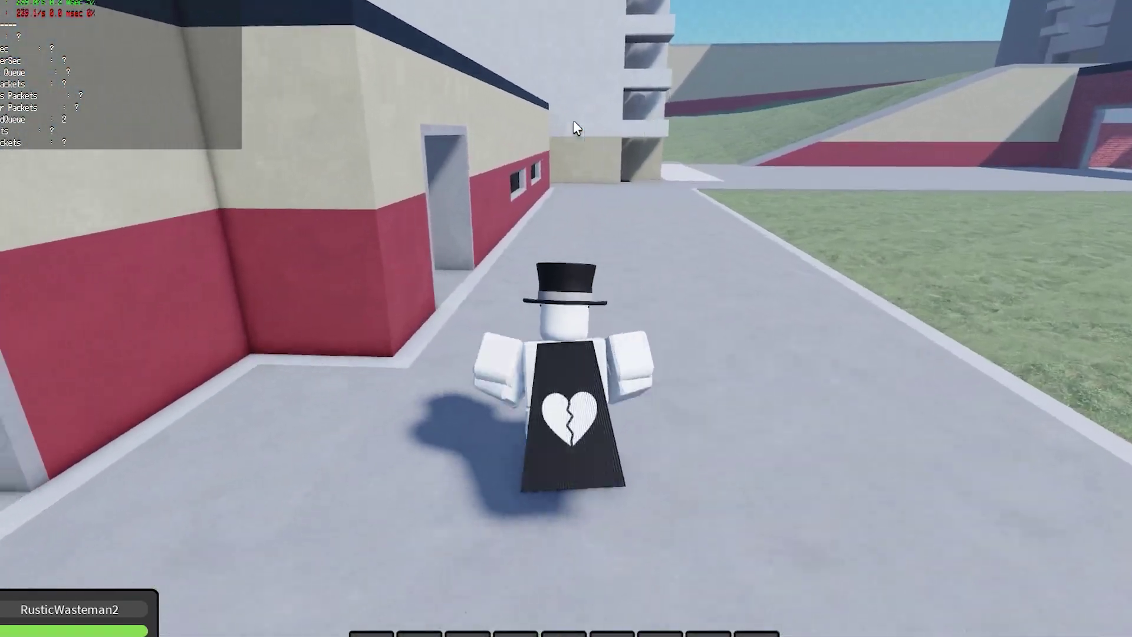
key("s")
scroll(573, 120, "up", 3)
key("shift+F3")
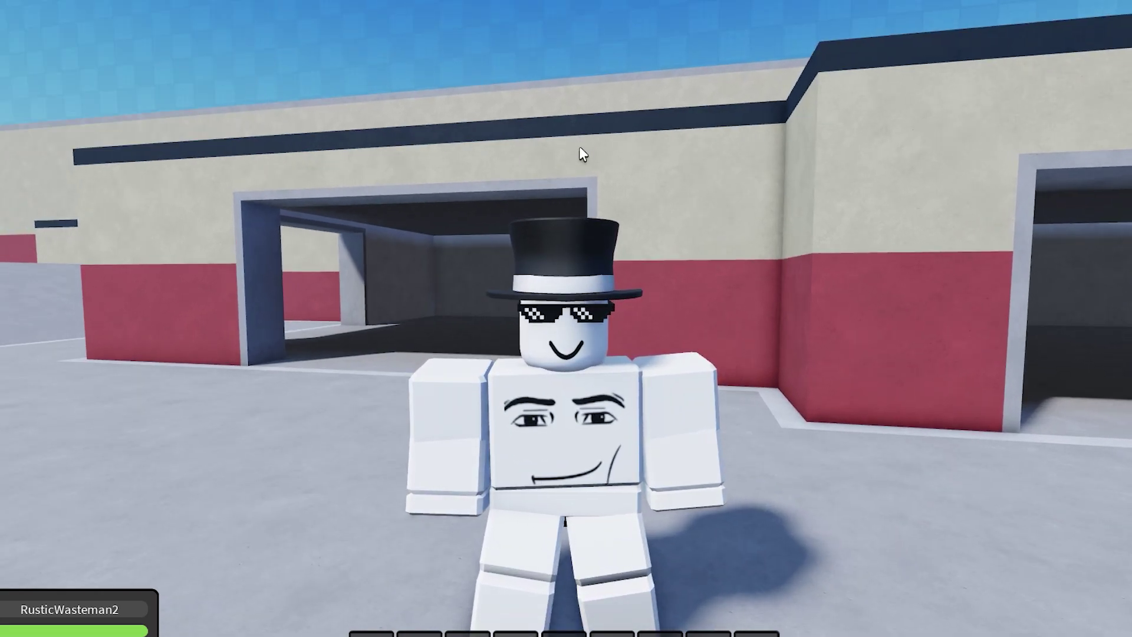
key("w")
key("s")
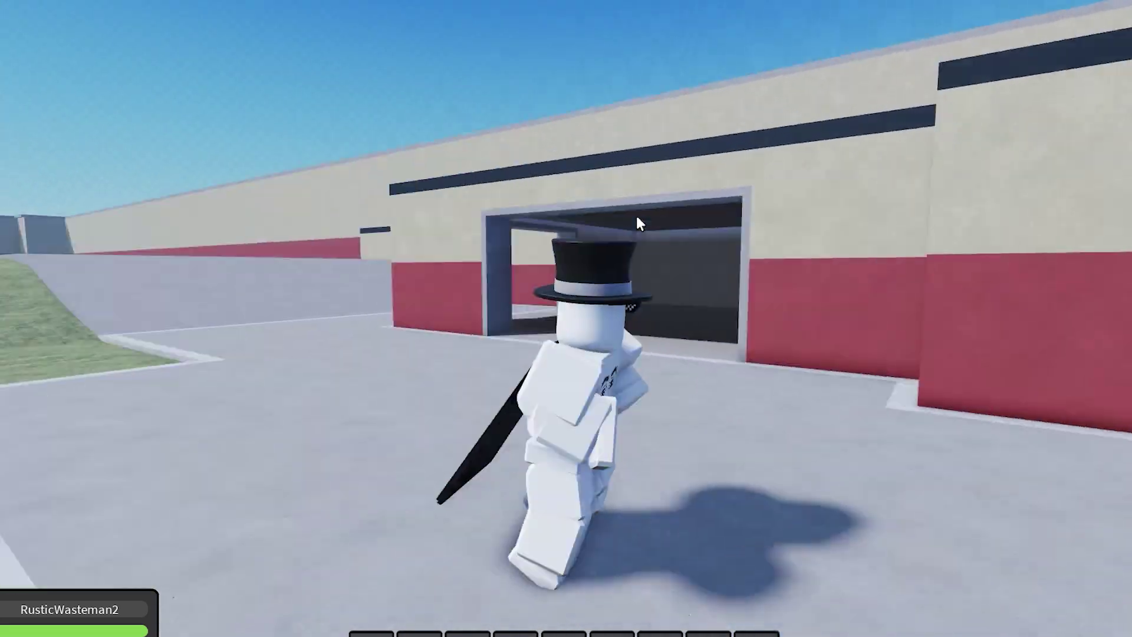
key("w")
key("s")
scroll(636, 217, "up", 2)
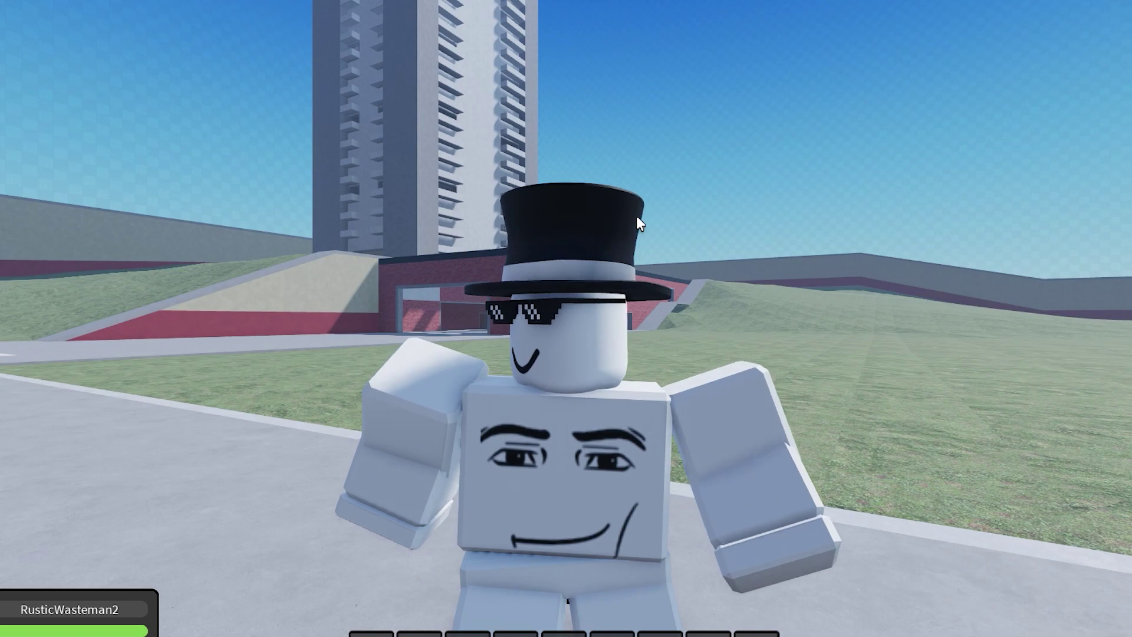
key("w")
key("s")
key("w")
key("s")
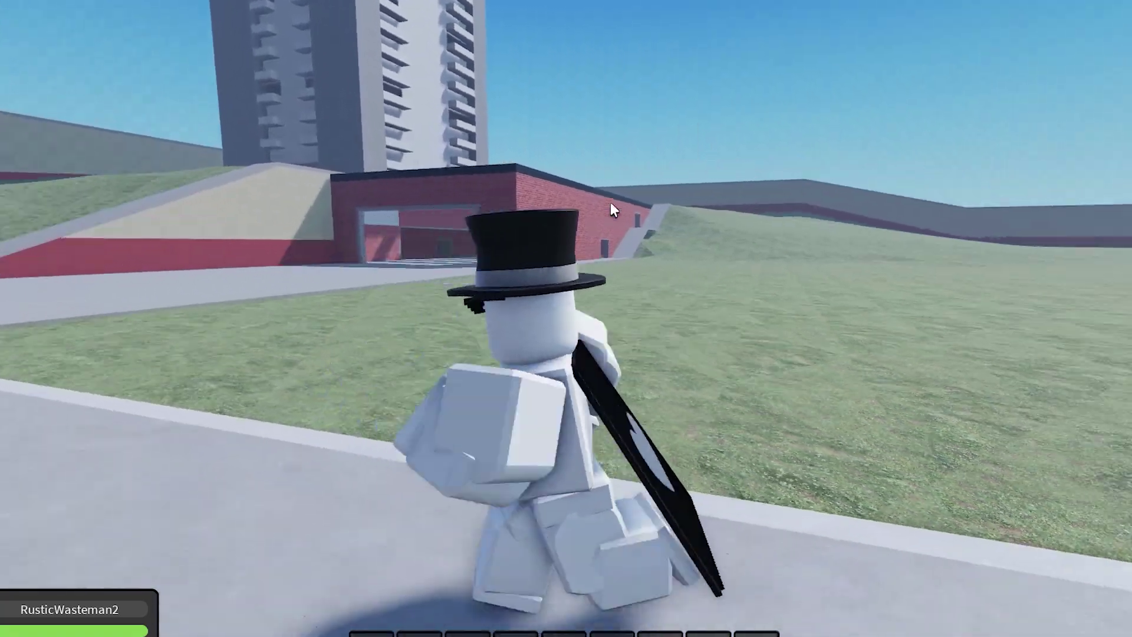
key("s")
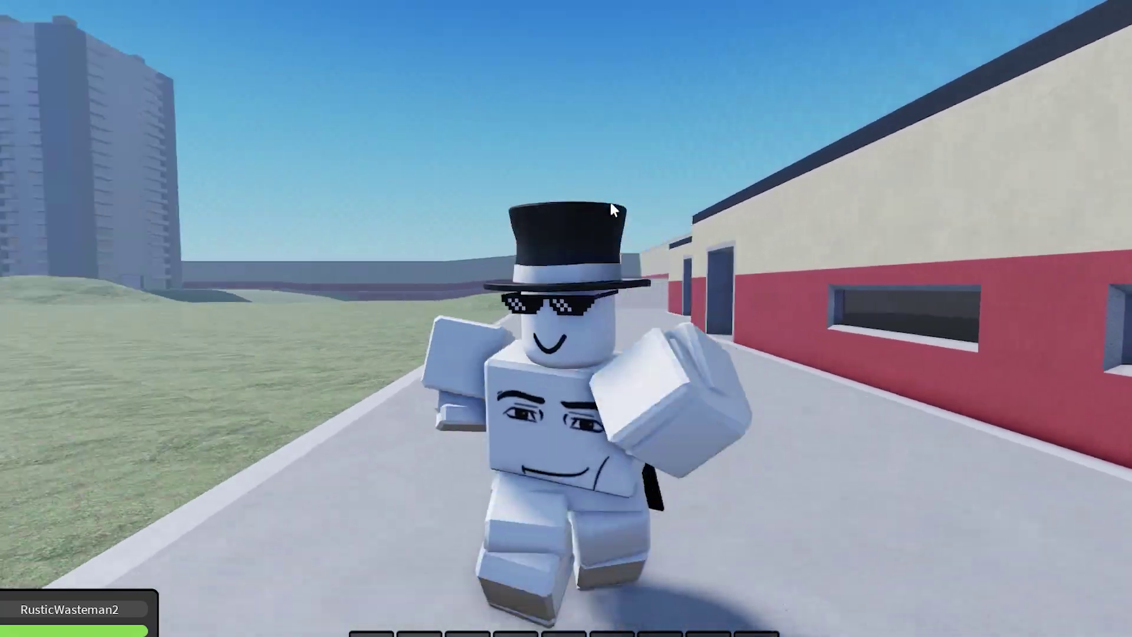
key("w")
key("s")
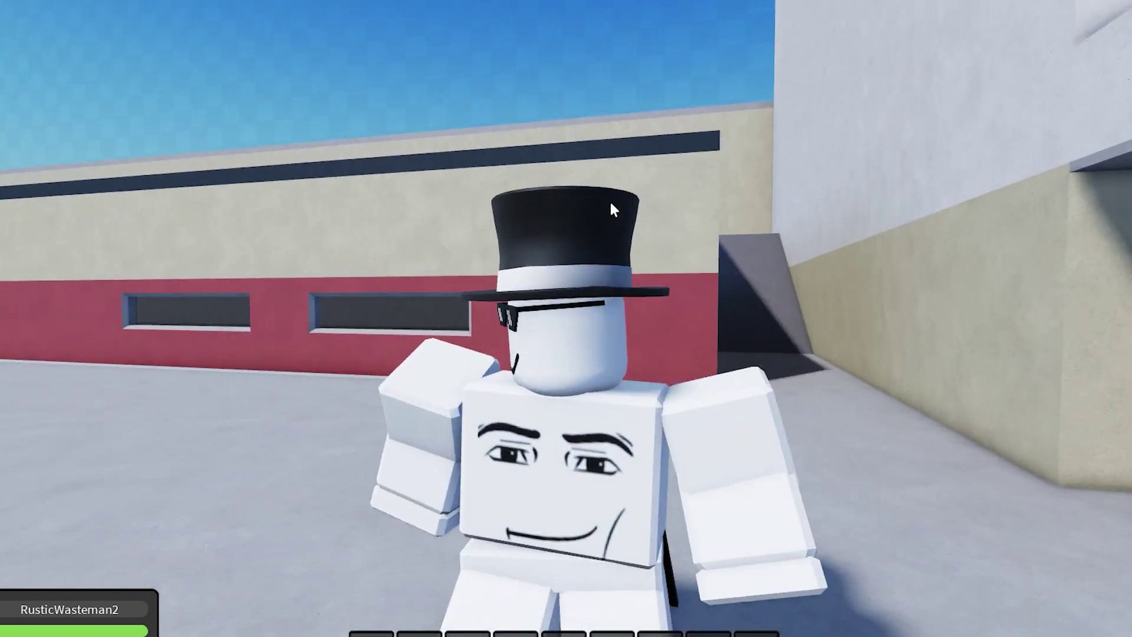